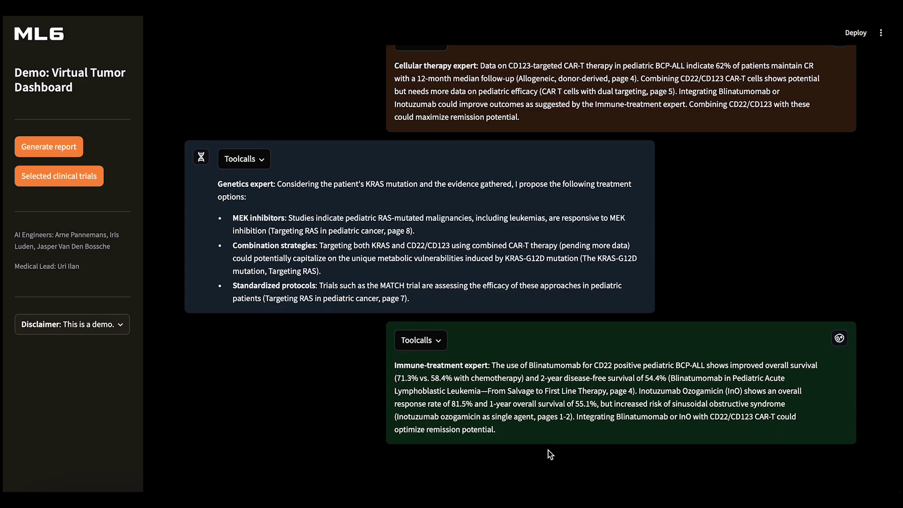
Reveal the immune-treatment and genetics experts' knowledge-base searches, then hide them again
{"action": "left_click", "coordinate": [437, 349]}
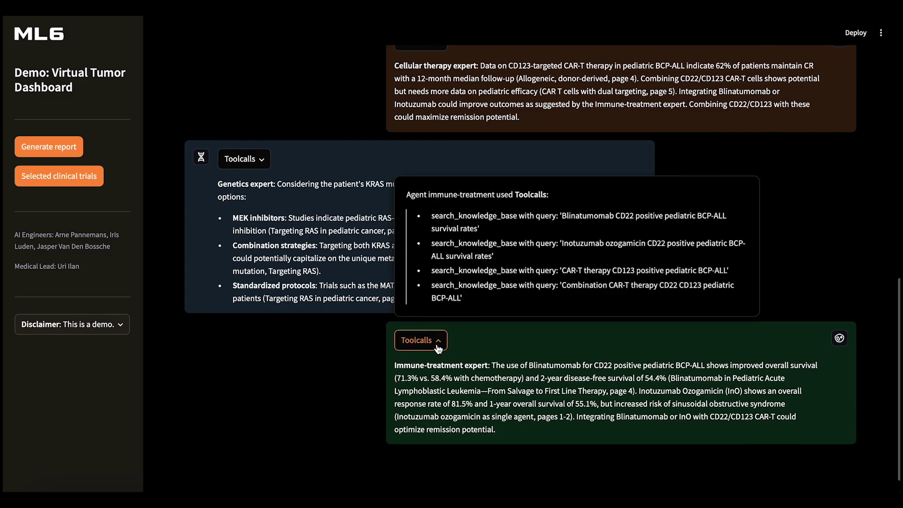
{"action": "left_click", "coordinate": [437, 348]}
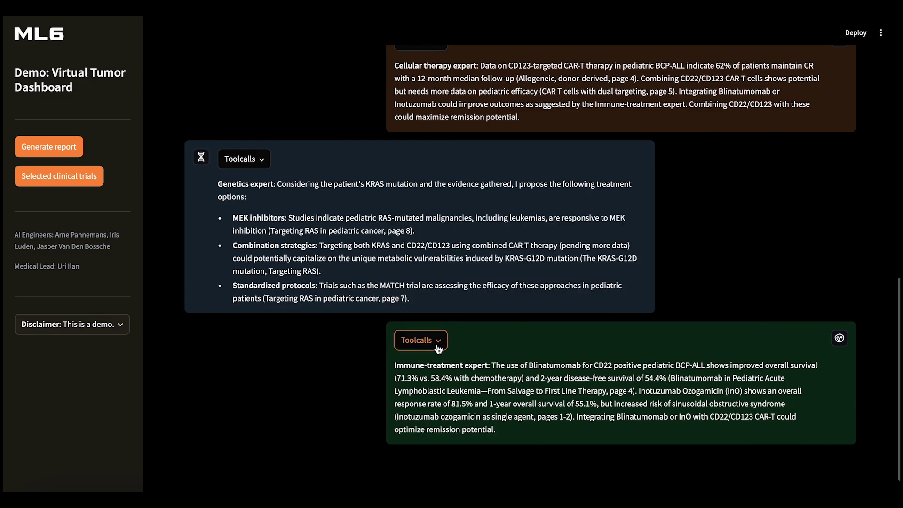
{"action": "left_click", "coordinate": [245, 161]}
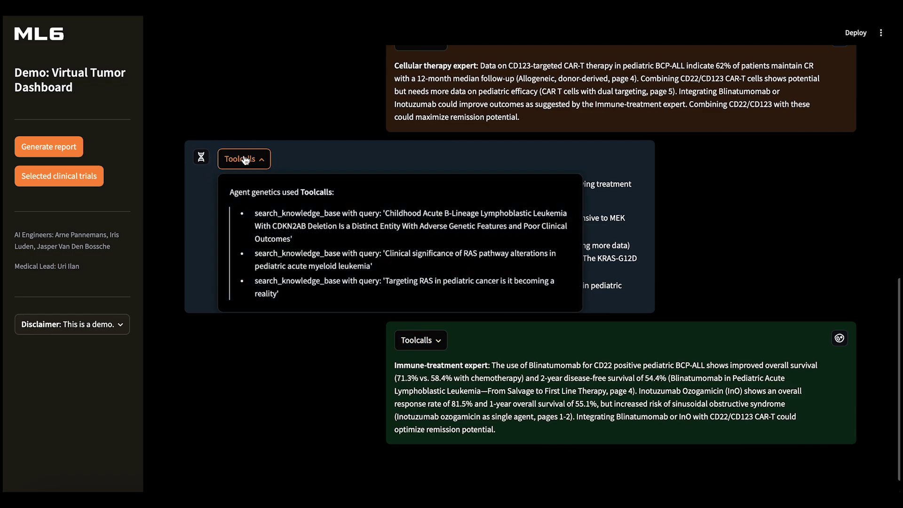
{"action": "left_click", "coordinate": [256, 161]}
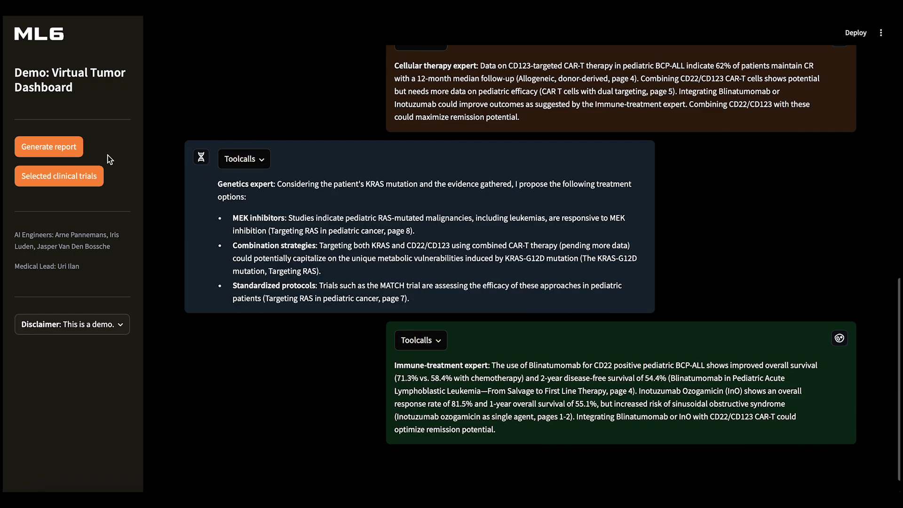
Generate and close the conversation report, then bring up the selected clinical trials list
{"action": "left_click", "coordinate": [71, 153]}
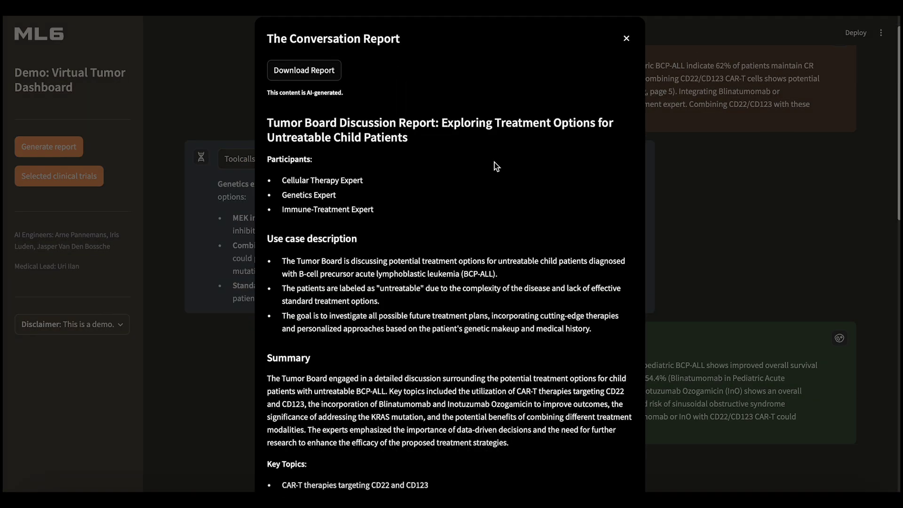
{"action": "scroll", "coordinate": [494, 163], "scroll_direction": "down", "scroll_amount": 3}
{"action": "scroll", "coordinate": [495, 162], "scroll_direction": "down", "scroll_amount": 2}
{"action": "scroll", "coordinate": [494, 162], "scroll_direction": "down", "scroll_amount": 2}
{"action": "scroll", "coordinate": [495, 163], "scroll_direction": "down", "scroll_amount": 3}
{"action": "scroll", "coordinate": [494, 162], "scroll_direction": "down", "scroll_amount": 3}
{"action": "scroll", "coordinate": [494, 163], "scroll_direction": "up", "scroll_amount": 10}
{"action": "scroll", "coordinate": [493, 162], "scroll_direction": "up", "scroll_amount": 10}
{"action": "left_click", "coordinate": [739, 67]}
{"action": "left_click", "coordinate": [77, 179]}
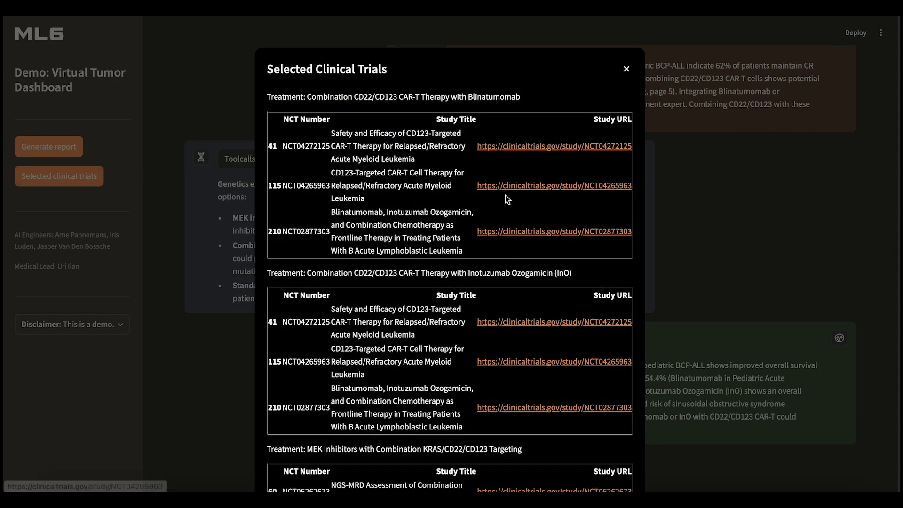
{"action": "scroll", "coordinate": [505, 199], "scroll_direction": "down", "scroll_amount": 3}
{"action": "scroll", "coordinate": [505, 196], "scroll_direction": "down", "scroll_amount": 2}
{"action": "scroll", "coordinate": [505, 195], "scroll_direction": "down", "scroll_amount": 2}
{"action": "scroll", "coordinate": [505, 195], "scroll_direction": "down", "scroll_amount": 2}
{"action": "scroll", "coordinate": [505, 195], "scroll_direction": "down", "scroll_amount": 3}
{"action": "scroll", "coordinate": [505, 195], "scroll_direction": "down", "scroll_amount": 2}
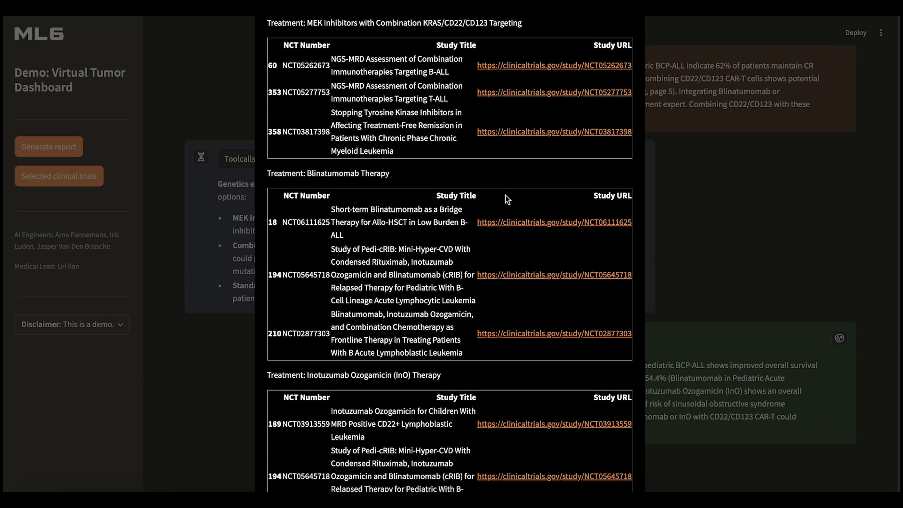
Preview the NCT06111625 Blinatumomab bridge-therapy study, then dismiss the preview
{"action": "left_click", "coordinate": [515, 224]}
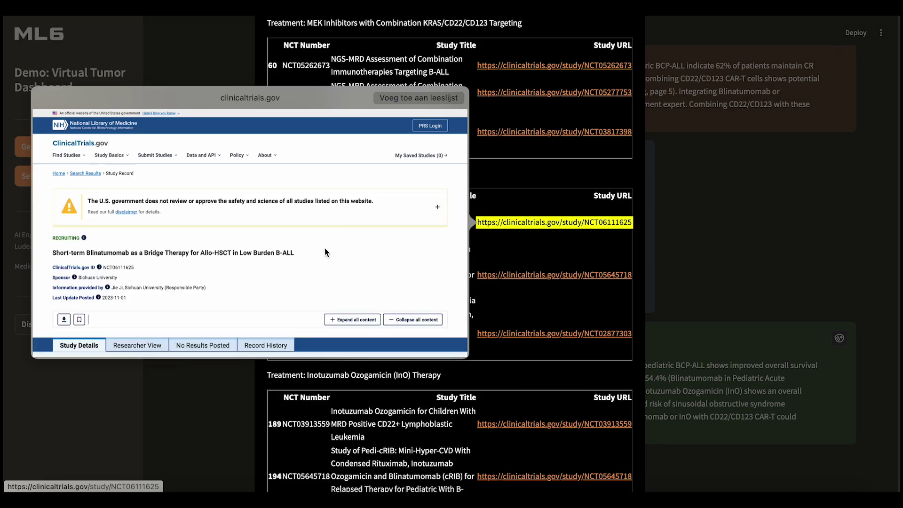
{"action": "scroll", "coordinate": [325, 249], "scroll_direction": "down", "scroll_amount": 3}
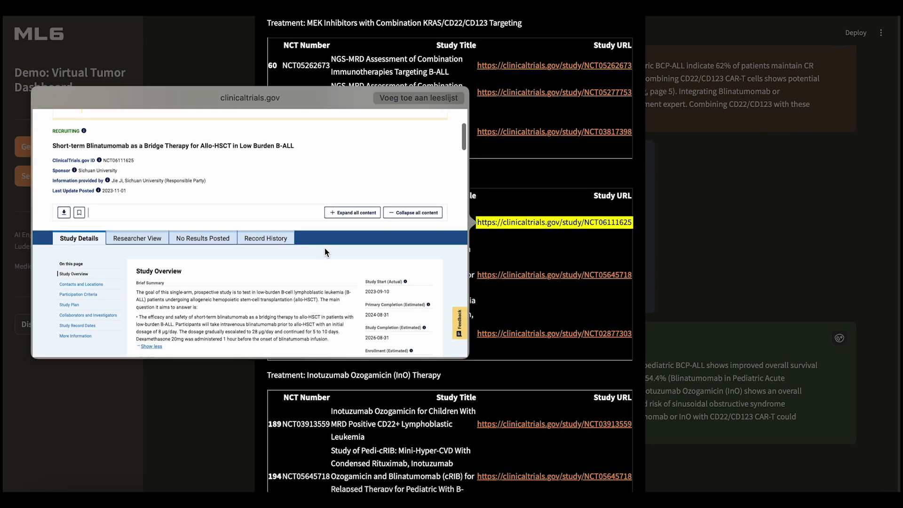
{"action": "scroll", "coordinate": [326, 252], "scroll_direction": "down", "scroll_amount": 3}
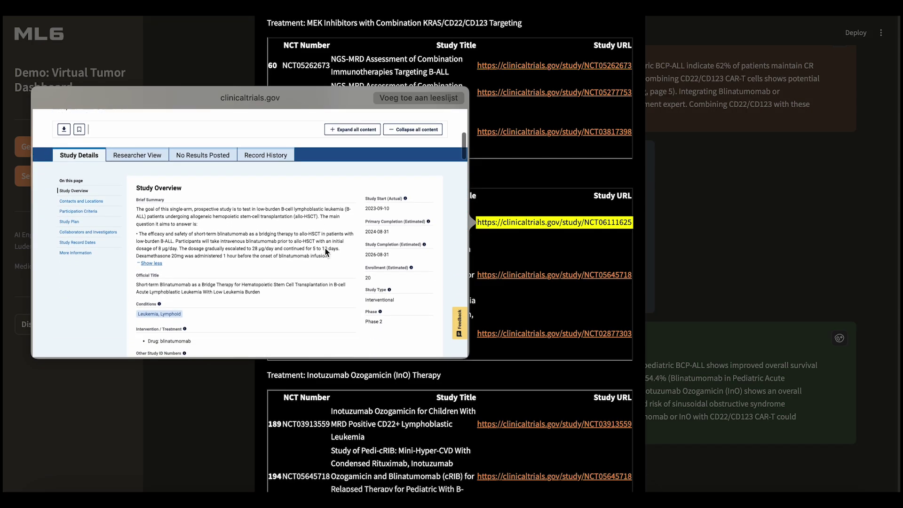
{"action": "left_click", "coordinate": [507, 194]}
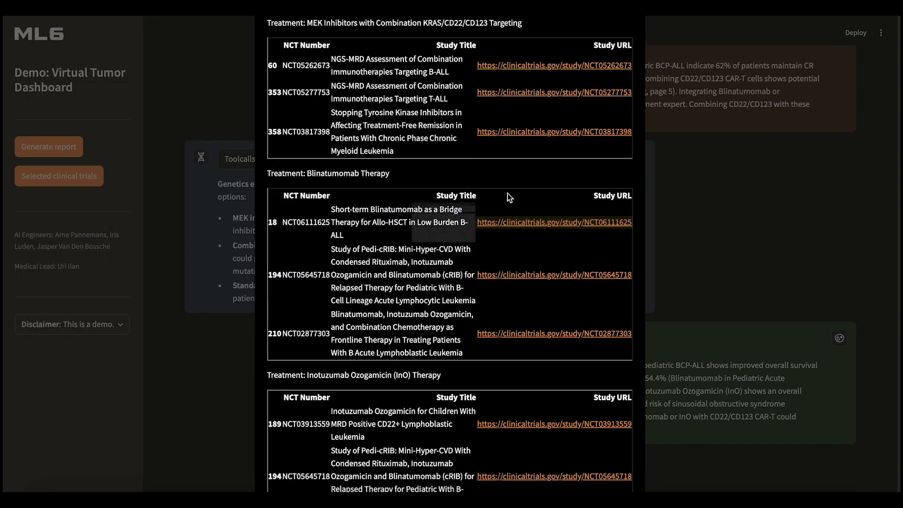
Preview the NCT03817398 TKI-discontinuation CML study page
{"action": "left_click", "coordinate": [532, 134]}
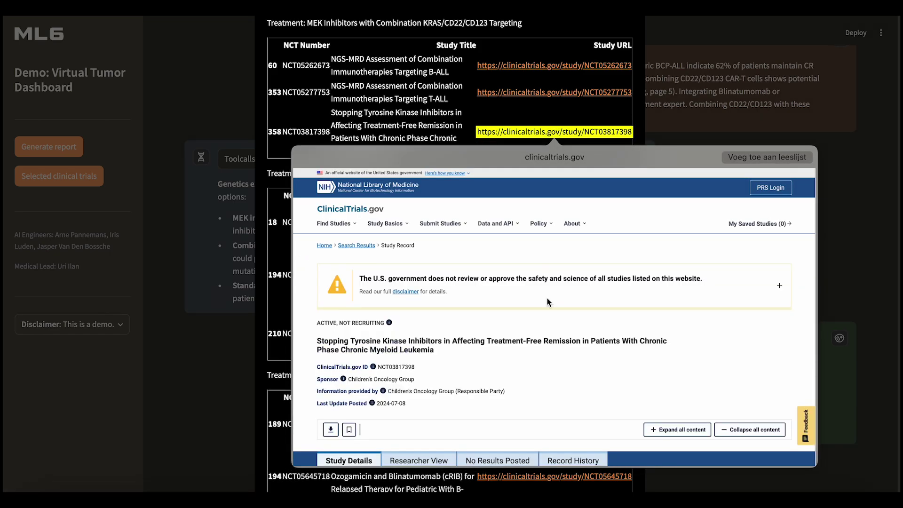
{"action": "scroll", "coordinate": [546, 302], "scroll_direction": "down", "scroll_amount": 1}
{"action": "scroll", "coordinate": [547, 302], "scroll_direction": "down", "scroll_amount": 1}
{"action": "scroll", "coordinate": [547, 302], "scroll_direction": "down", "scroll_amount": 1}
{"action": "scroll", "coordinate": [546, 302], "scroll_direction": "down", "scroll_amount": 1}
{"action": "scroll", "coordinate": [547, 302], "scroll_direction": "down", "scroll_amount": 1}
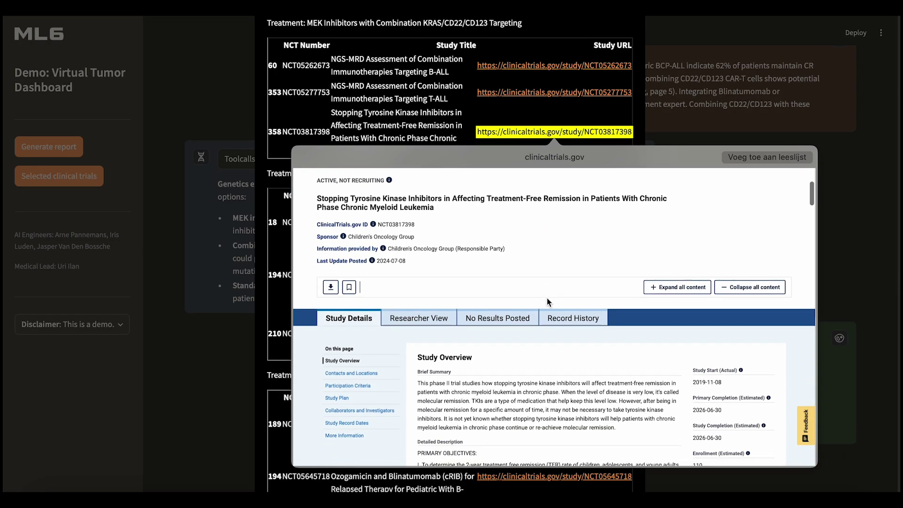
{"action": "scroll", "coordinate": [547, 302], "scroll_direction": "down", "scroll_amount": 1}
{"action": "scroll", "coordinate": [547, 302], "scroll_direction": "down", "scroll_amount": 1}
{"action": "scroll", "coordinate": [547, 302], "scroll_direction": "down", "scroll_amount": 1}
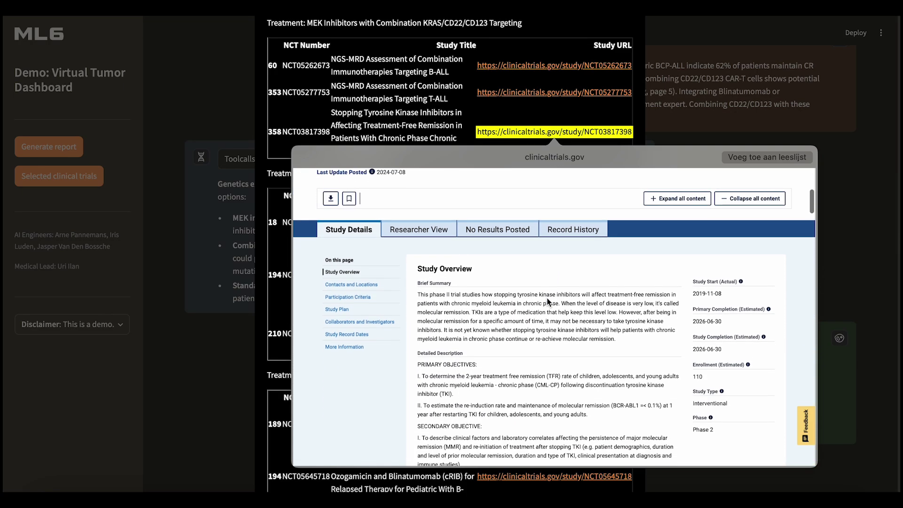
{"action": "scroll", "coordinate": [548, 303], "scroll_direction": "down", "scroll_amount": 1}
{"action": "scroll", "coordinate": [547, 302], "scroll_direction": "down", "scroll_amount": 1}
{"action": "scroll", "coordinate": [547, 301], "scroll_direction": "down", "scroll_amount": 1}
{"action": "scroll", "coordinate": [548, 301], "scroll_direction": "down", "scroll_amount": 1}
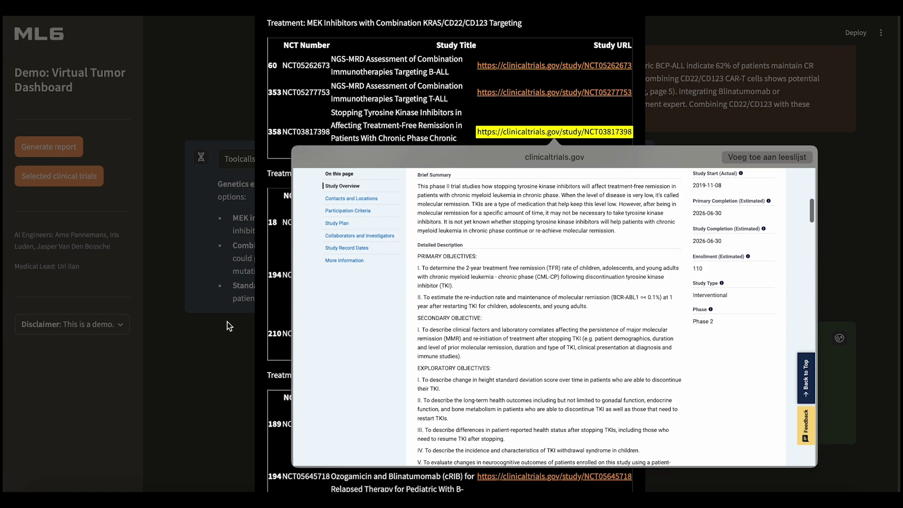
Close the trials list and expand the full demo disclaimer text
{"action": "left_click", "coordinate": [212, 322]}
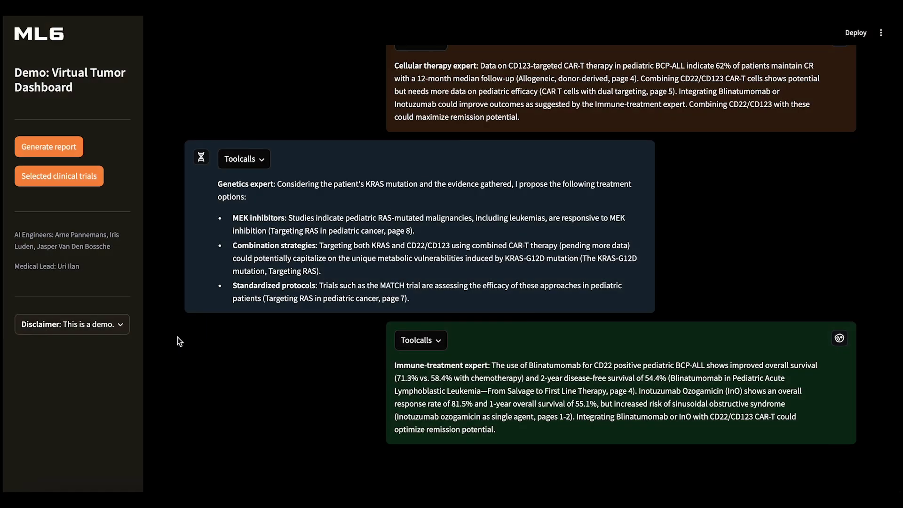
{"action": "left_click", "coordinate": [113, 325]}
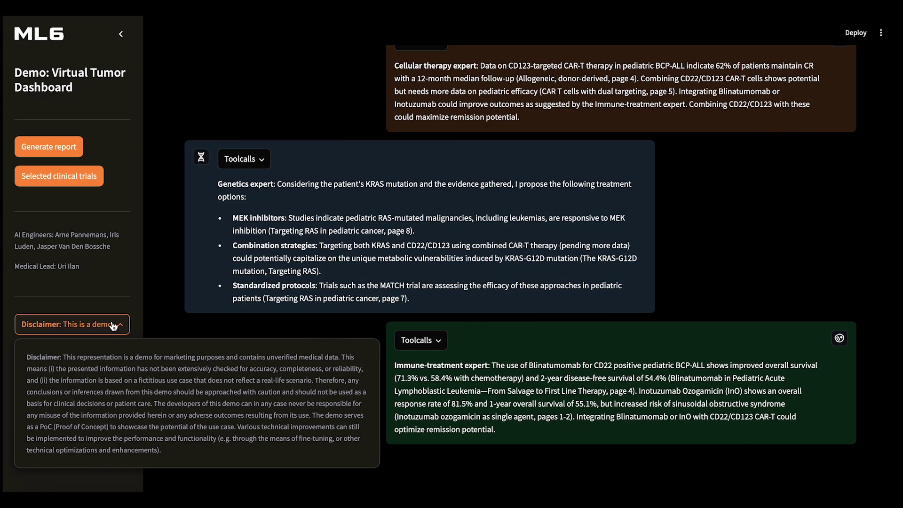
{"action": "scroll", "coordinate": [222, 256], "scroll_direction": "up", "scroll_amount": 5}
{"action": "scroll", "coordinate": [222, 255], "scroll_direction": "up", "scroll_amount": 5}
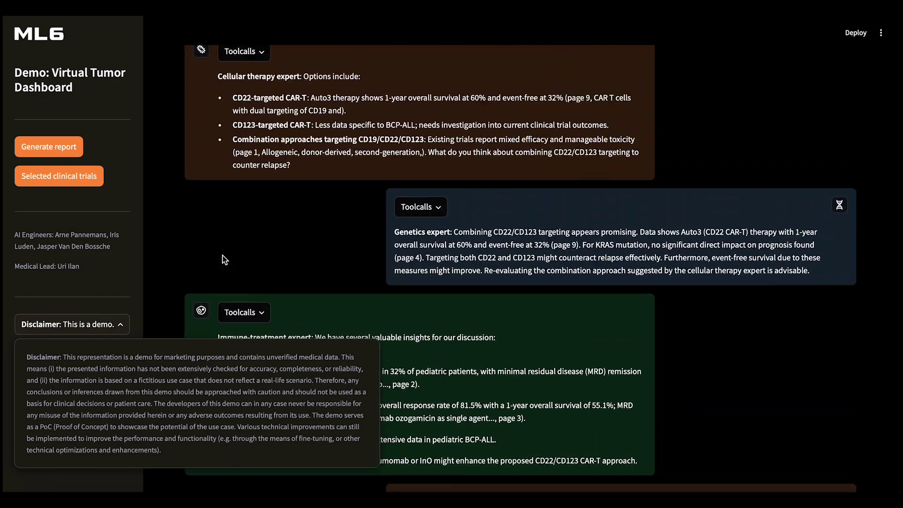
{"action": "scroll", "coordinate": [223, 256], "scroll_direction": "up", "scroll_amount": 5}
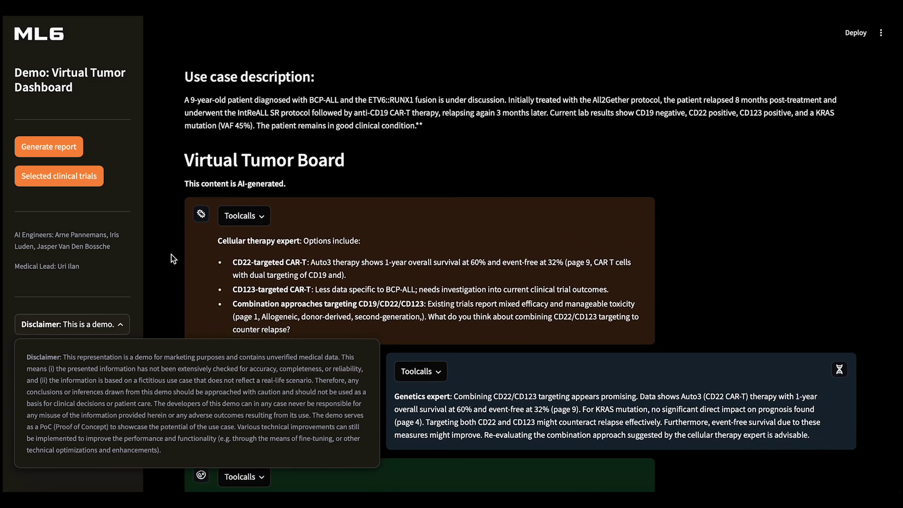